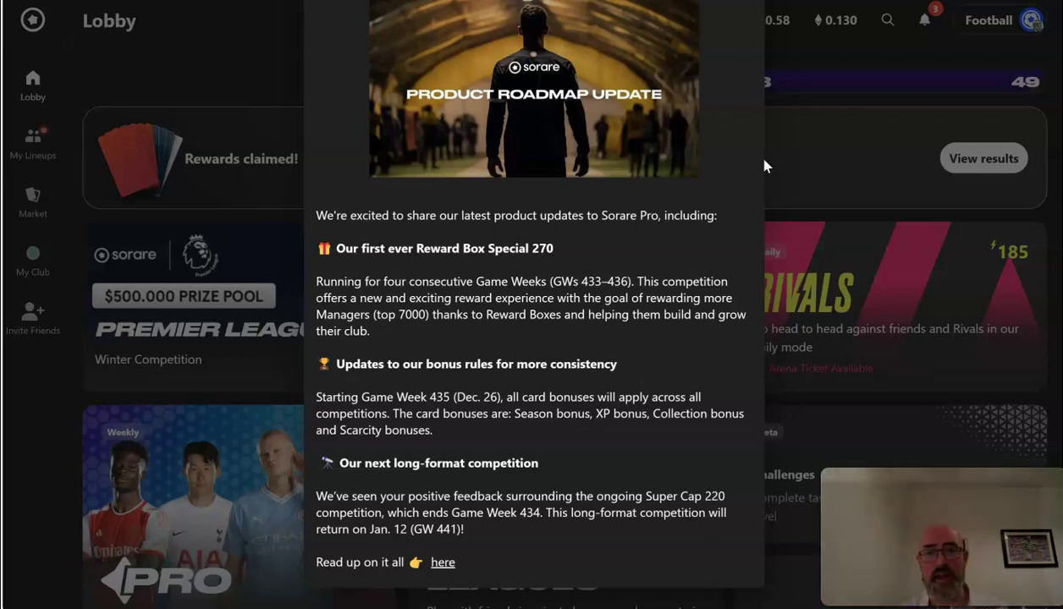
Leave the Sorare product update announcement and show the TeamFixtures sheet in the Google Sheets workbook
{"action": "left_click", "coordinate": [812, 46]}
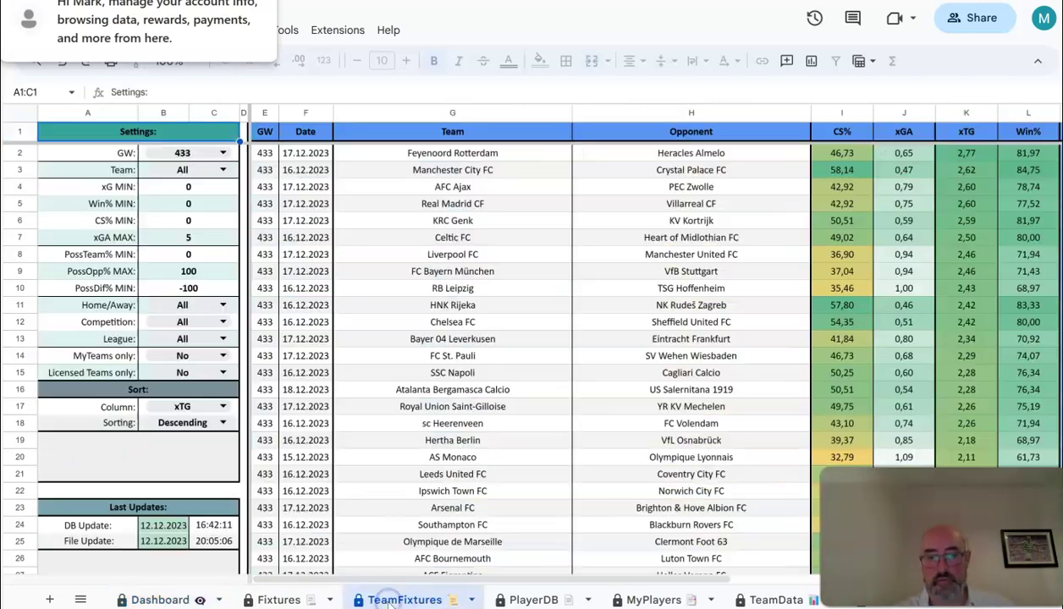
{"action": "left_click", "coordinate": [390, 600]}
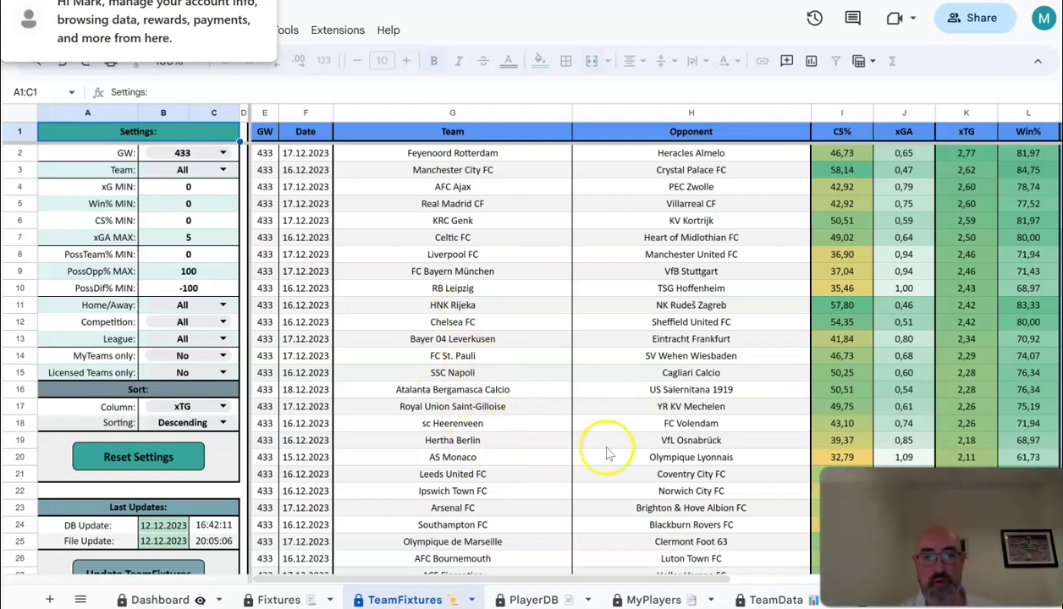
Open the PlayerDB sheet and look through the U23-eligible player list for game week 433
{"action": "left_click", "coordinate": [530, 600]}
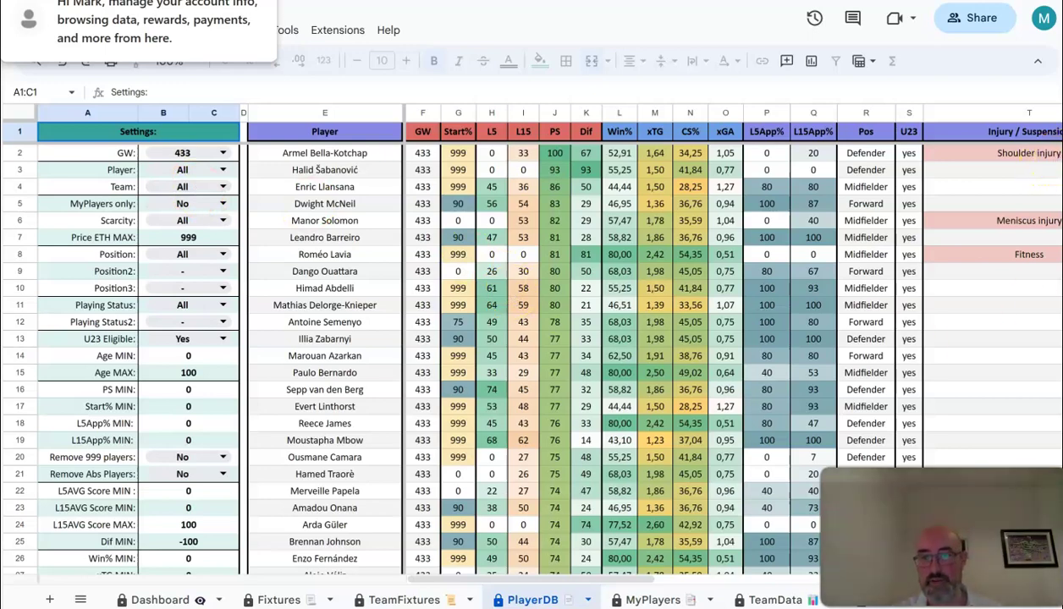
{"action": "scroll", "coordinate": [592, 355], "scroll_direction": "down", "scroll_amount": 20}
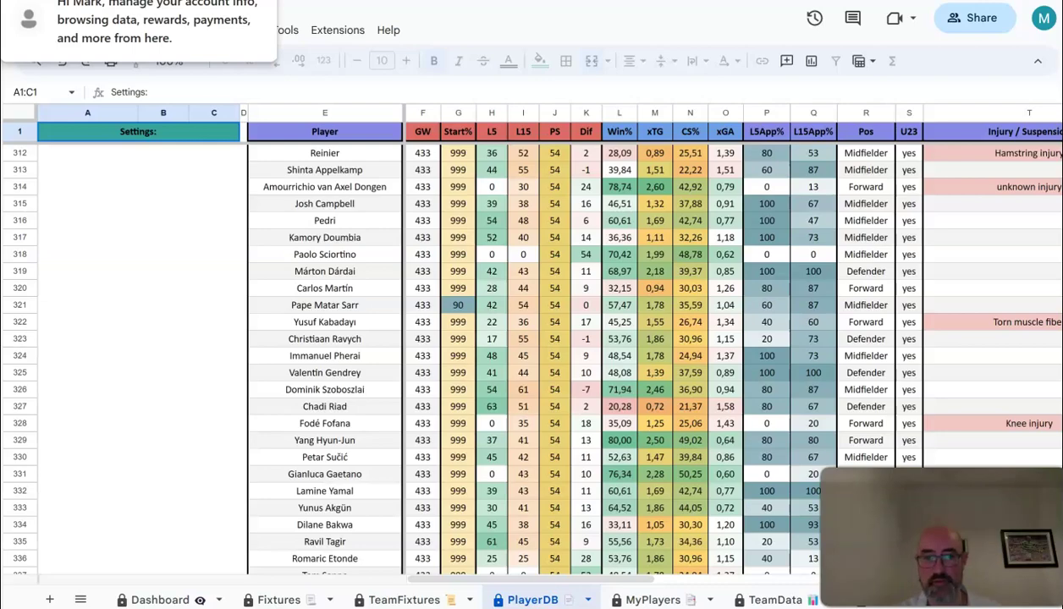
{"action": "scroll", "coordinate": [593, 356], "scroll_direction": "up", "scroll_amount": 10}
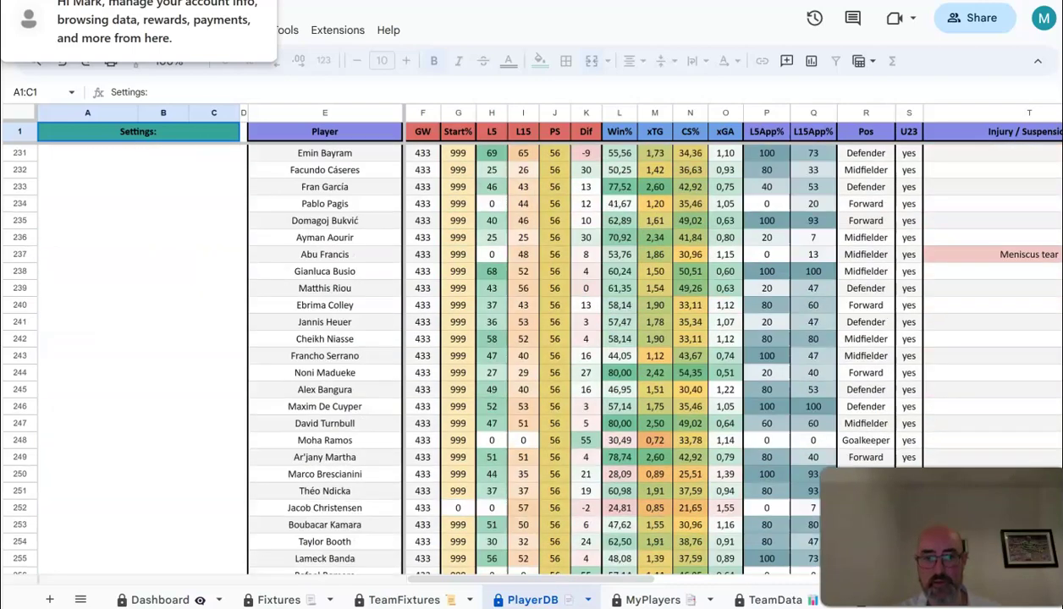
{"action": "scroll", "coordinate": [592, 355], "scroll_direction": "up", "scroll_amount": 20}
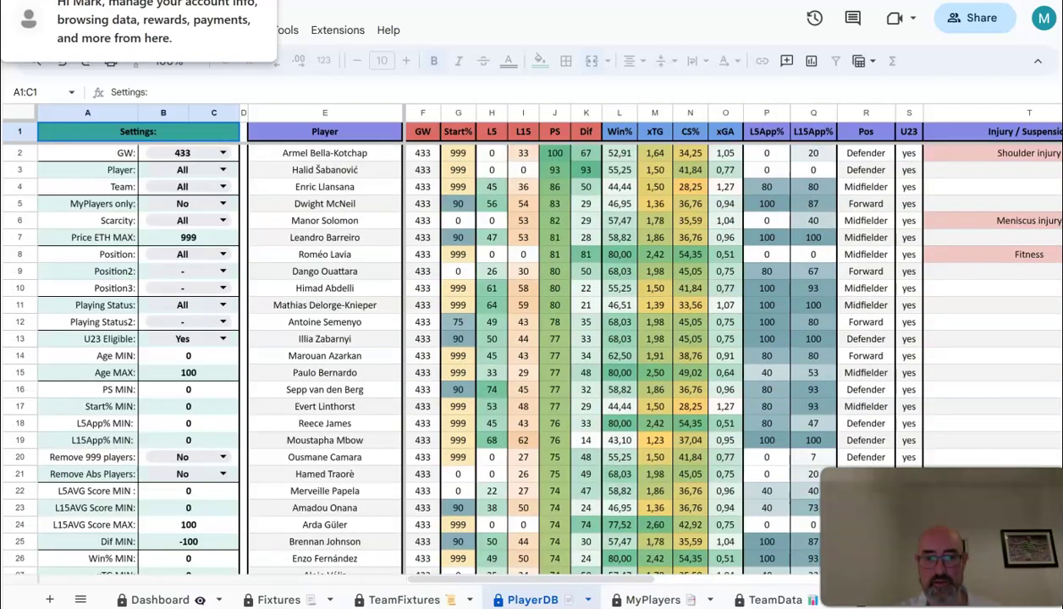
{"action": "scroll", "coordinate": [593, 356], "scroll_direction": "down", "scroll_amount": 7}
{"action": "scroll", "coordinate": [380, 251], "scroll_direction": "up", "scroll_amount": 8}
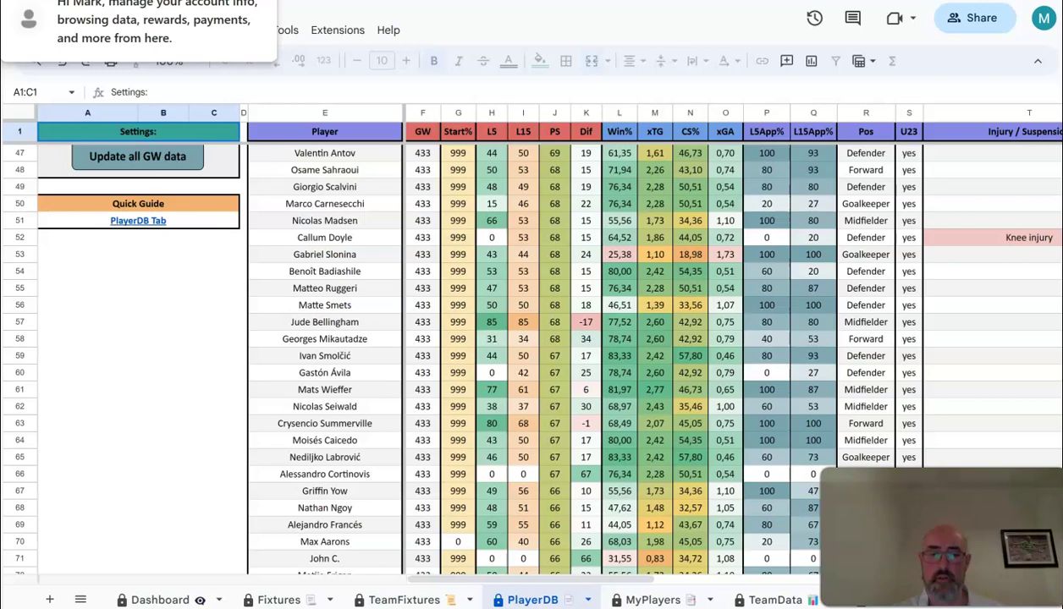
{"action": "scroll", "coordinate": [542, 355], "scroll_direction": "up", "scroll_amount": 15}
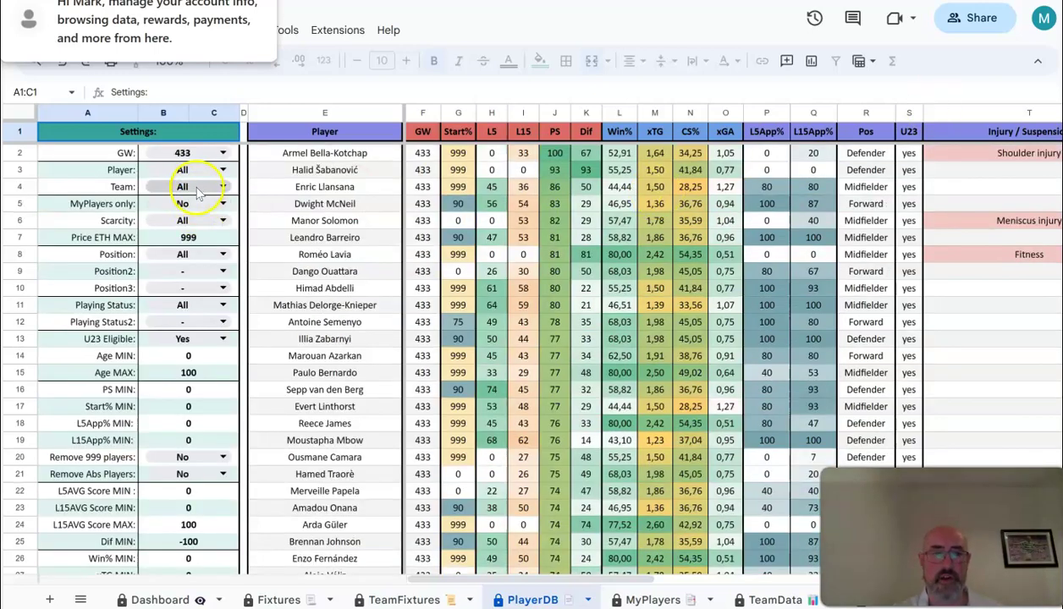
On the MyPlayers sheet, set the Scarcity filter to All and the L15AVG Score MAX to 100
{"action": "left_click", "coordinate": [653, 598]}
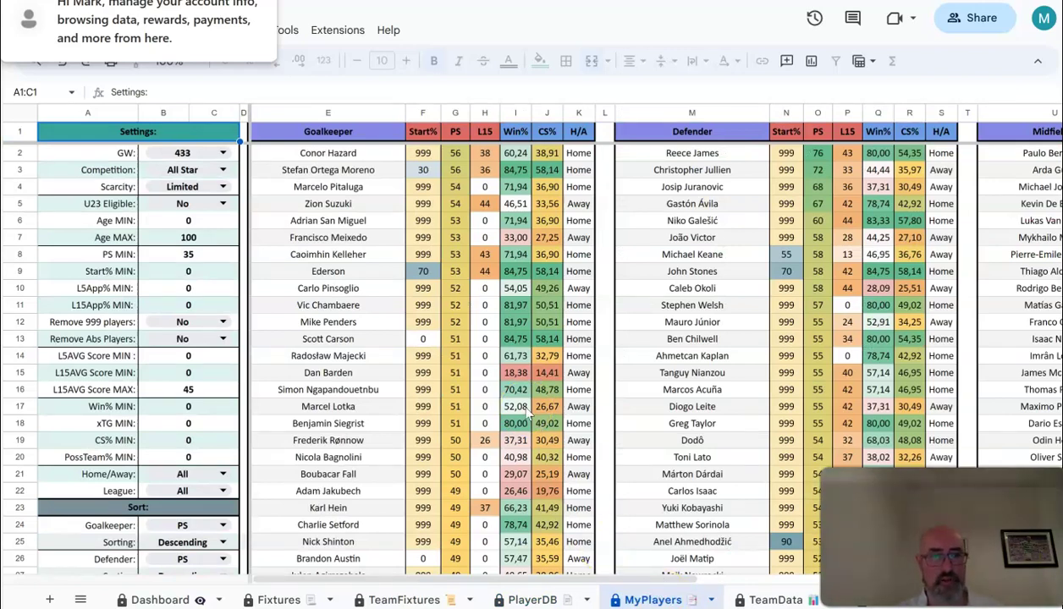
{"action": "left_click", "coordinate": [191, 187]}
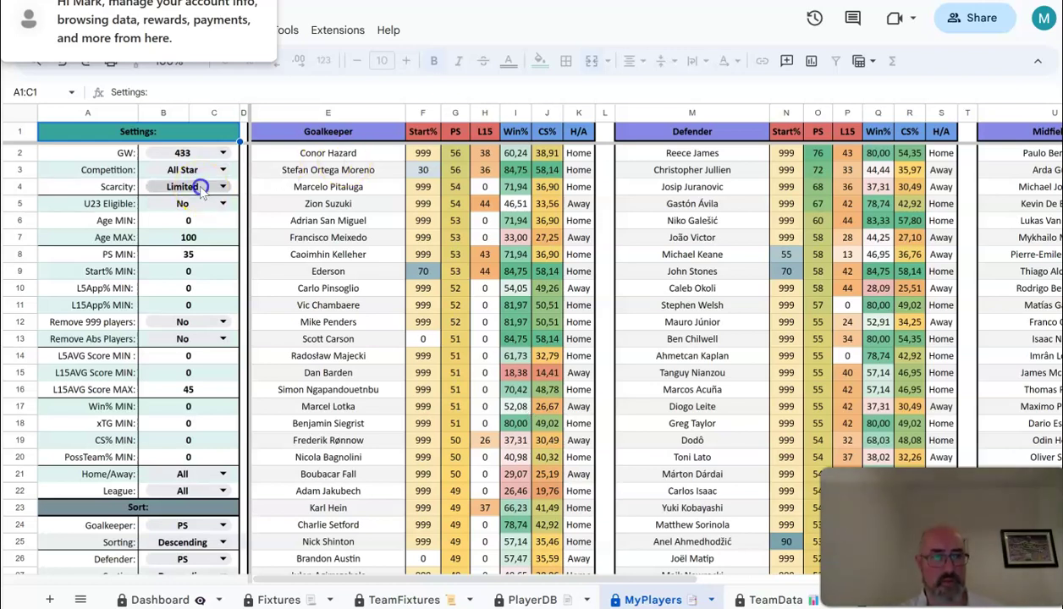
{"action": "left_click", "coordinate": [162, 210]}
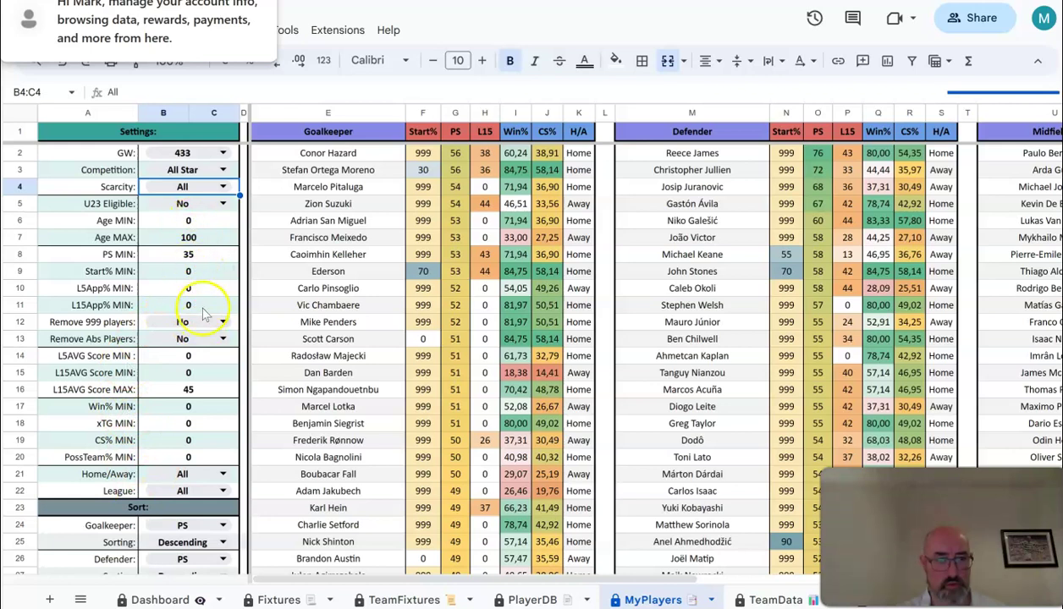
{"action": "left_click", "coordinate": [192, 392]}
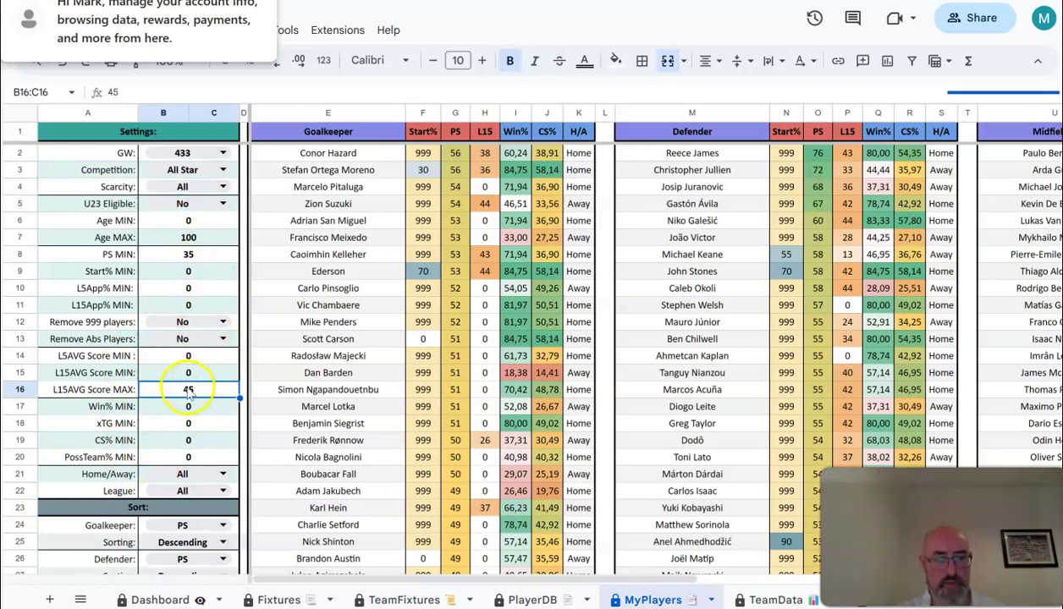
{"action": "type", "text": "100"}
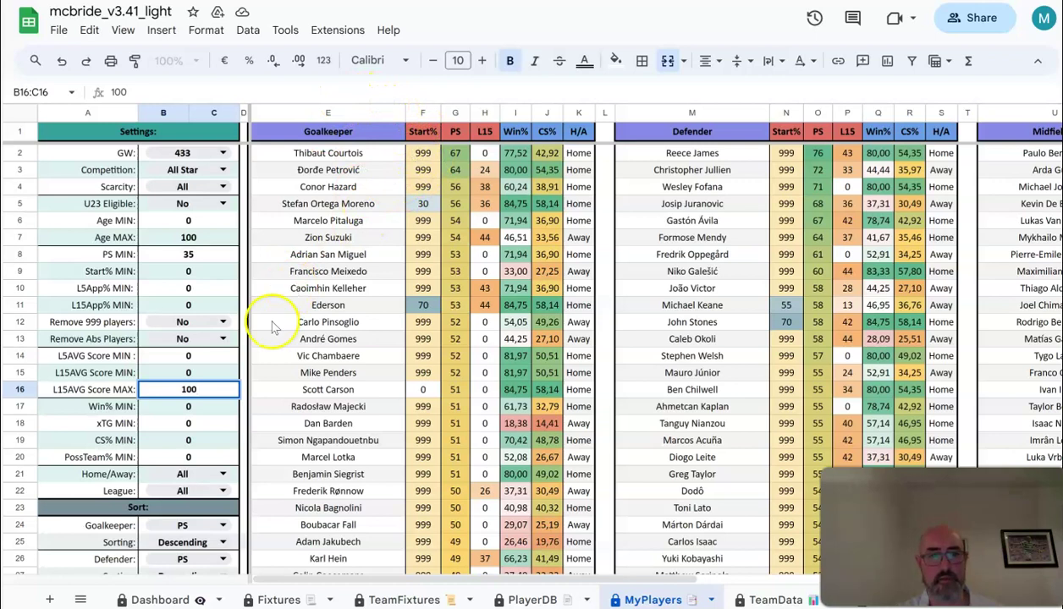
{"action": "left_click", "coordinate": [199, 396]}
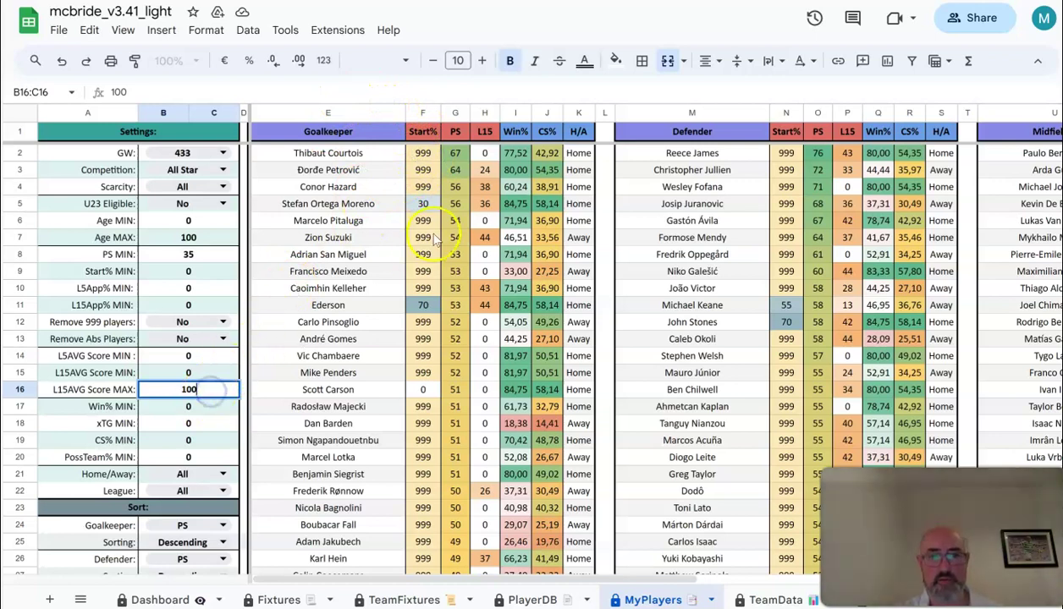
Review the goalkeeper, defender and midfielder lists on the MyPlayers sheet, comparing their Start%, PS and L15 values
{"action": "left_click", "coordinate": [433, 170]}
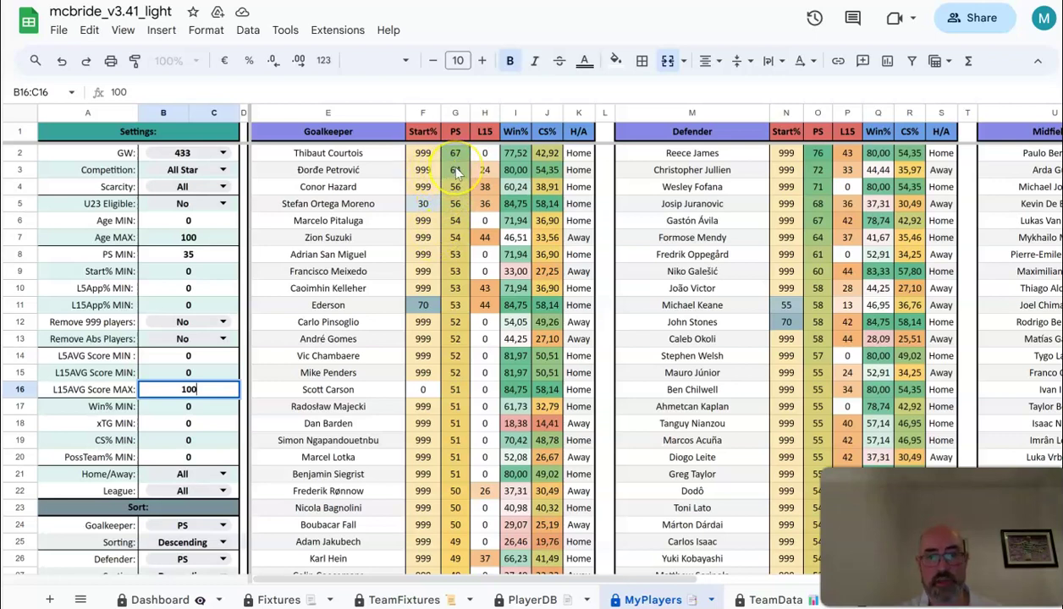
{"action": "left_click", "coordinate": [570, 324]}
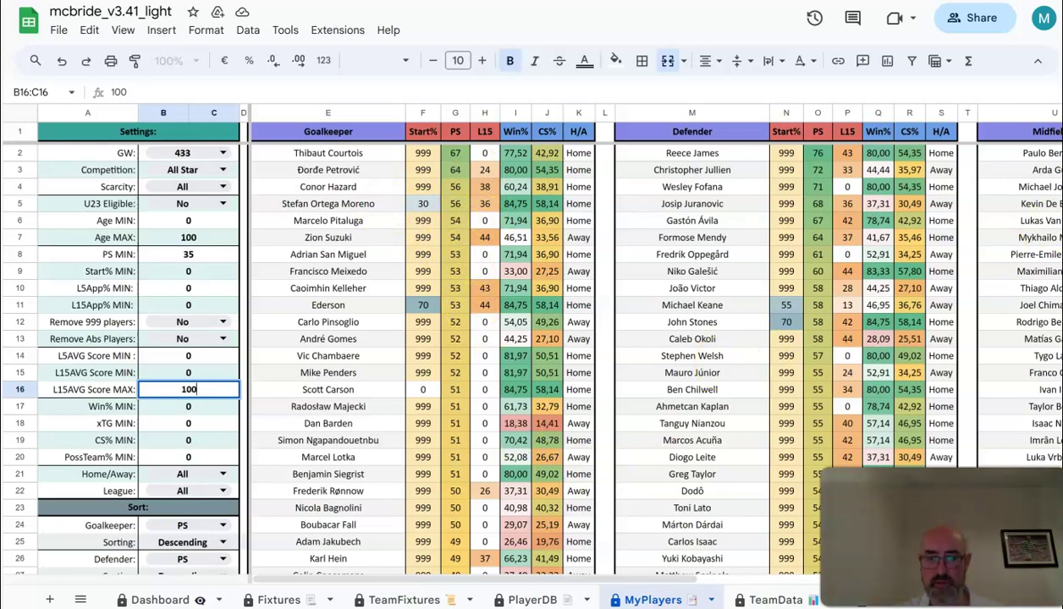
{"action": "scroll", "coordinate": [523, 354], "scroll_direction": "down", "scroll_amount": 7}
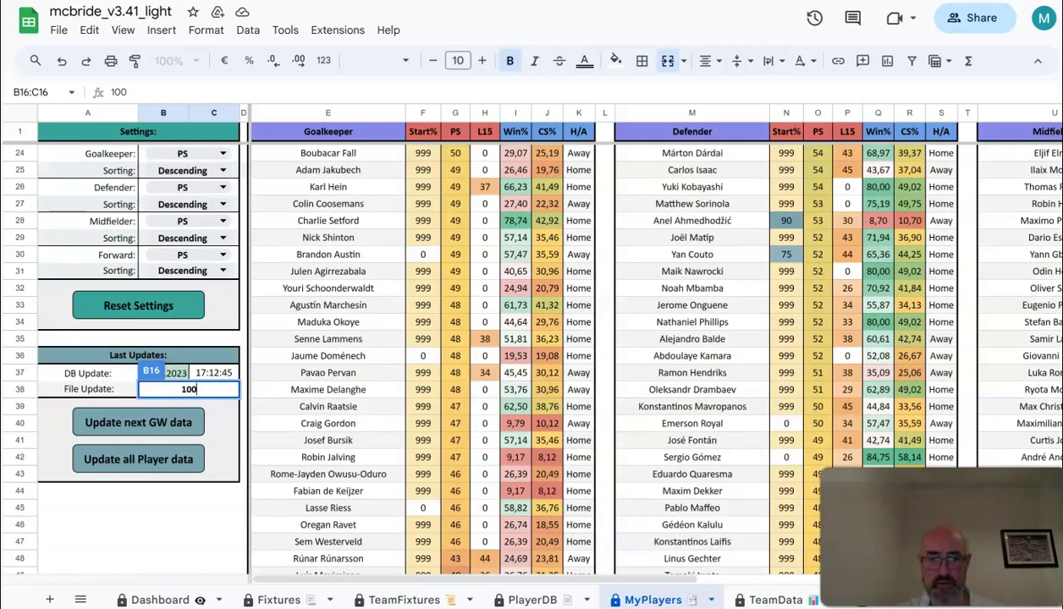
{"action": "scroll", "coordinate": [532, 354], "scroll_direction": "down", "scroll_amount": 3}
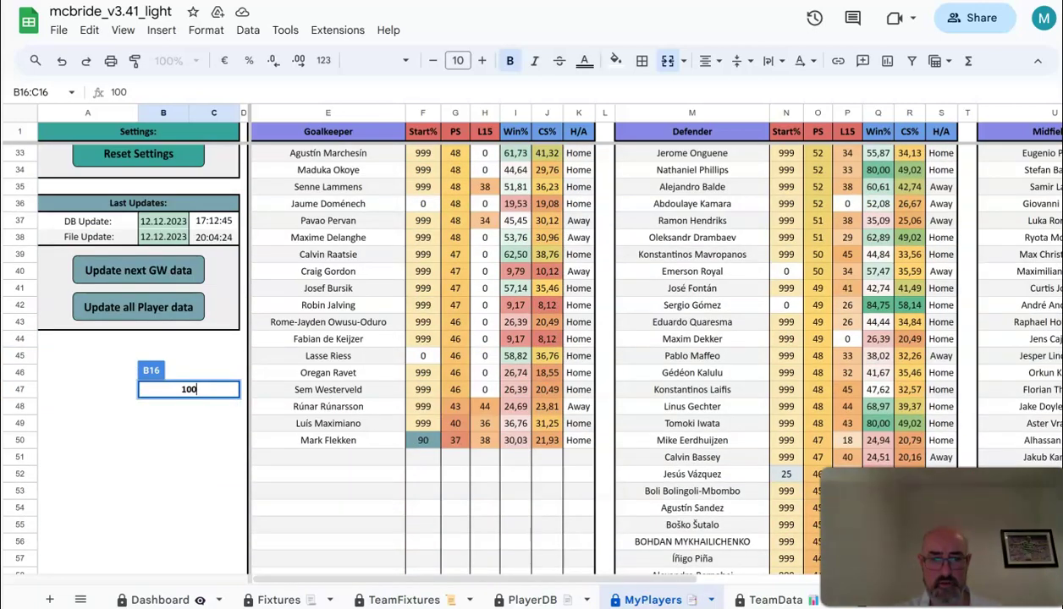
{"action": "scroll", "coordinate": [532, 354], "scroll_direction": "up", "scroll_amount": 10}
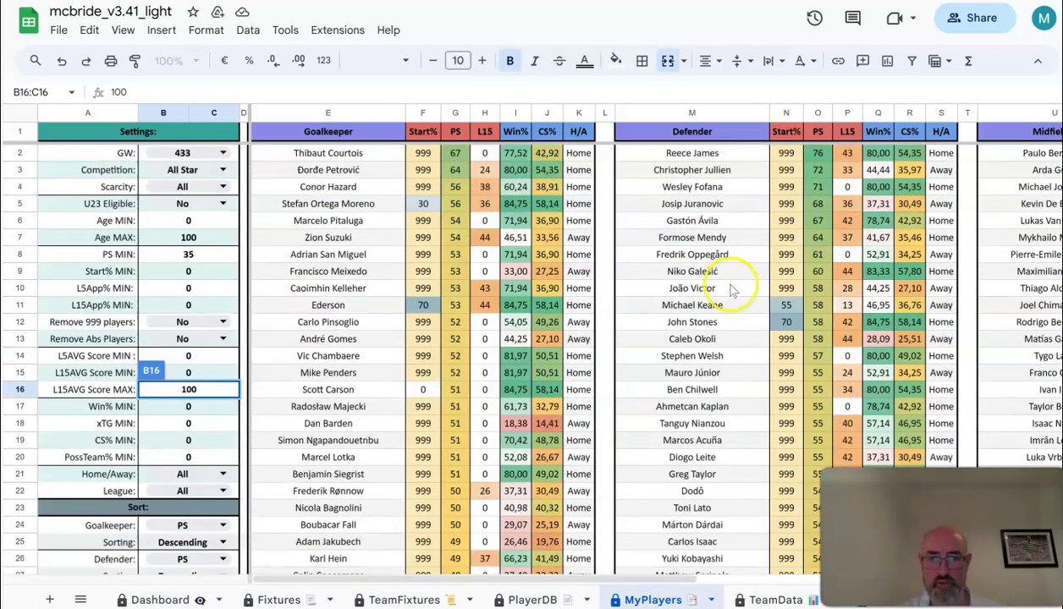
{"action": "left_click", "coordinate": [669, 580]}
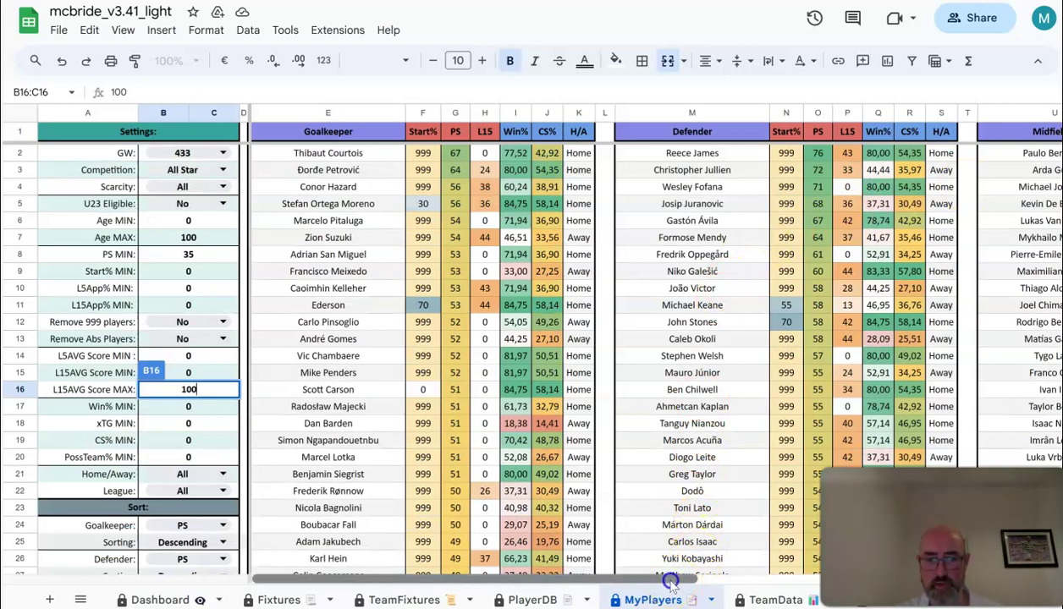
{"action": "left_click_drag", "start_coordinate": [675, 580], "coordinate": [808, 543]}
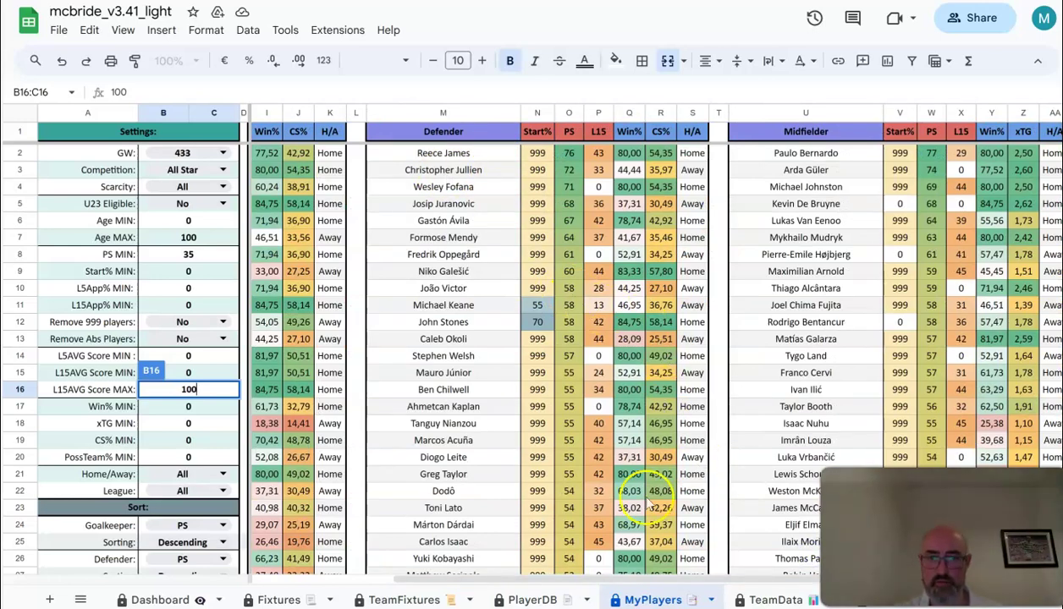
{"action": "left_click", "coordinate": [665, 574]}
{"action": "left_click_drag", "start_coordinate": [665, 574], "coordinate": [760, 579]}
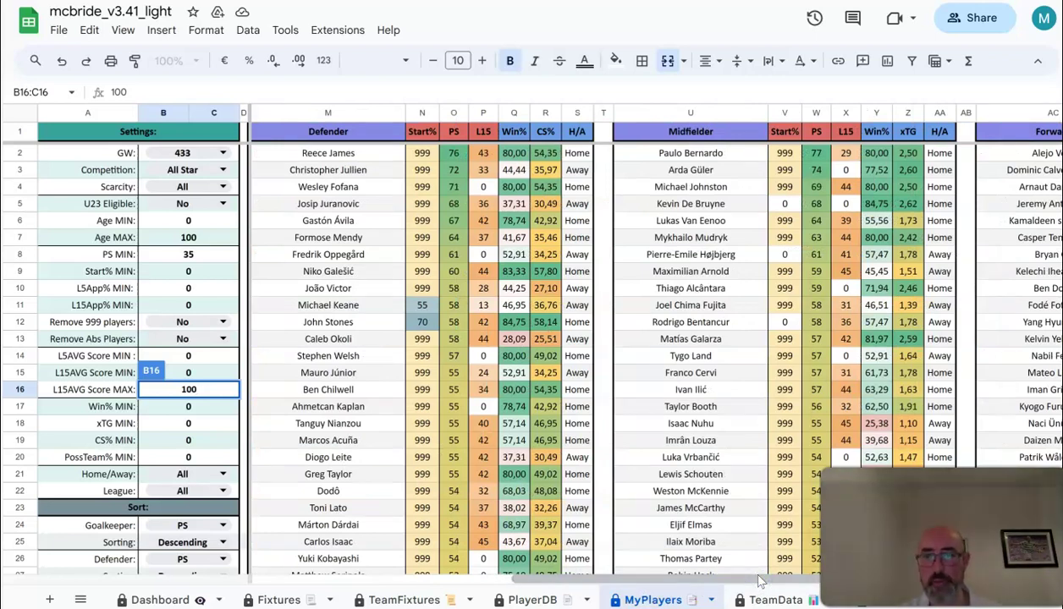
{"action": "key", "text": "Return"}
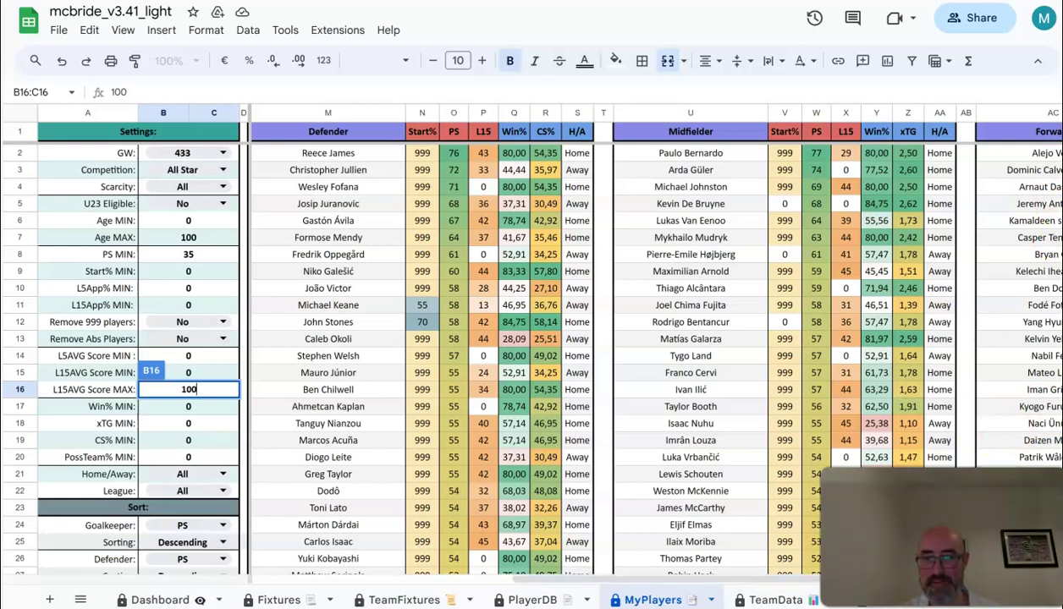
{"action": "scroll", "coordinate": [593, 356], "scroll_direction": "down", "scroll_amount": 10}
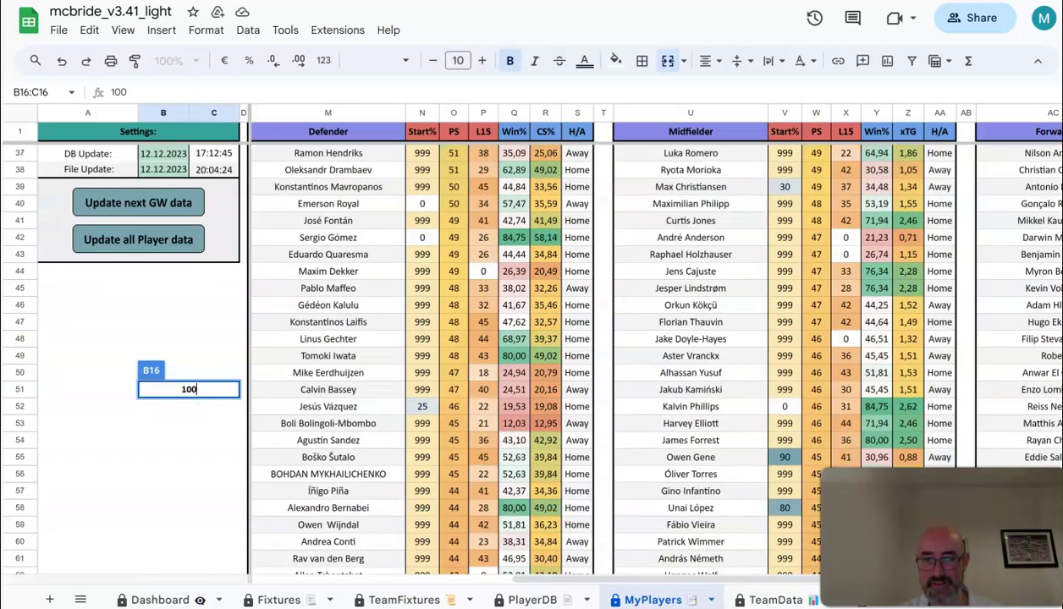
{"action": "scroll", "coordinate": [529, 355], "scroll_direction": "up", "scroll_amount": 5}
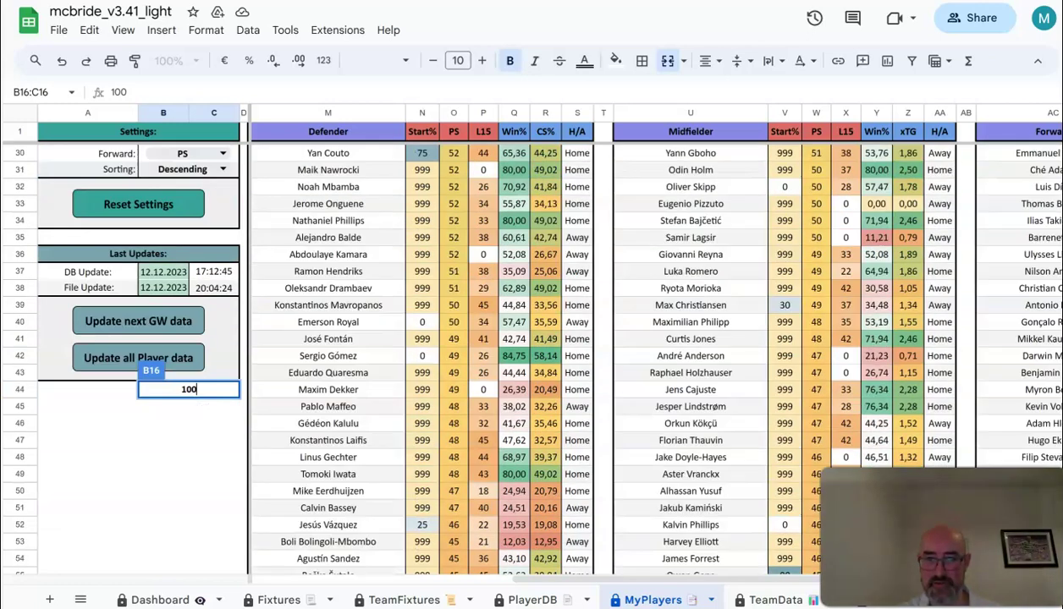
{"action": "scroll", "coordinate": [529, 356], "scroll_direction": "up", "scroll_amount": 9}
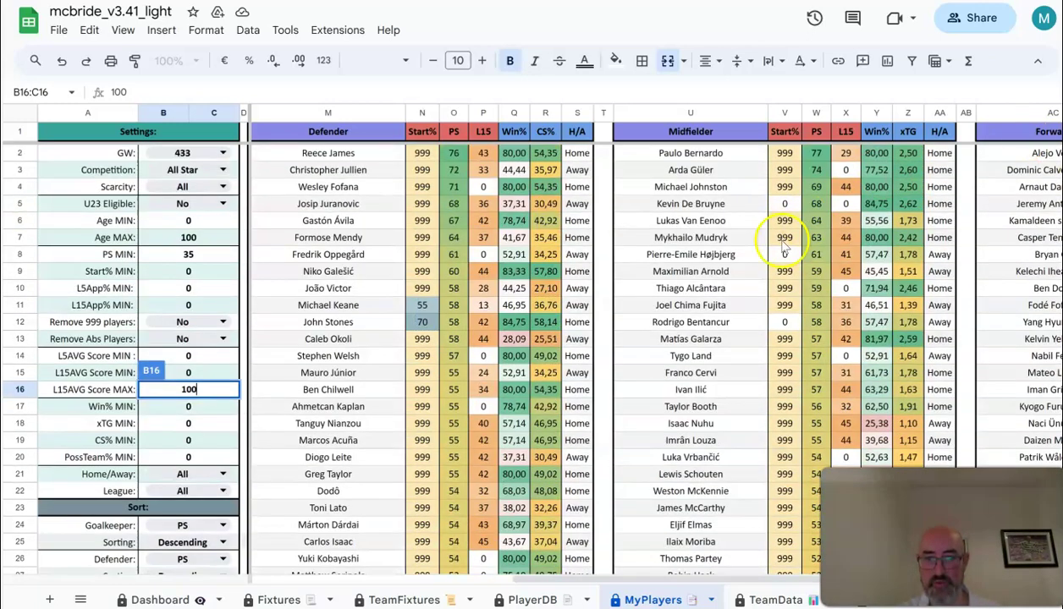
Go back to the goalkeeper list and examine the player options across all positions through to the forwards
{"action": "left_click", "coordinate": [391, 580]}
{"action": "left_click", "coordinate": [391, 580]}
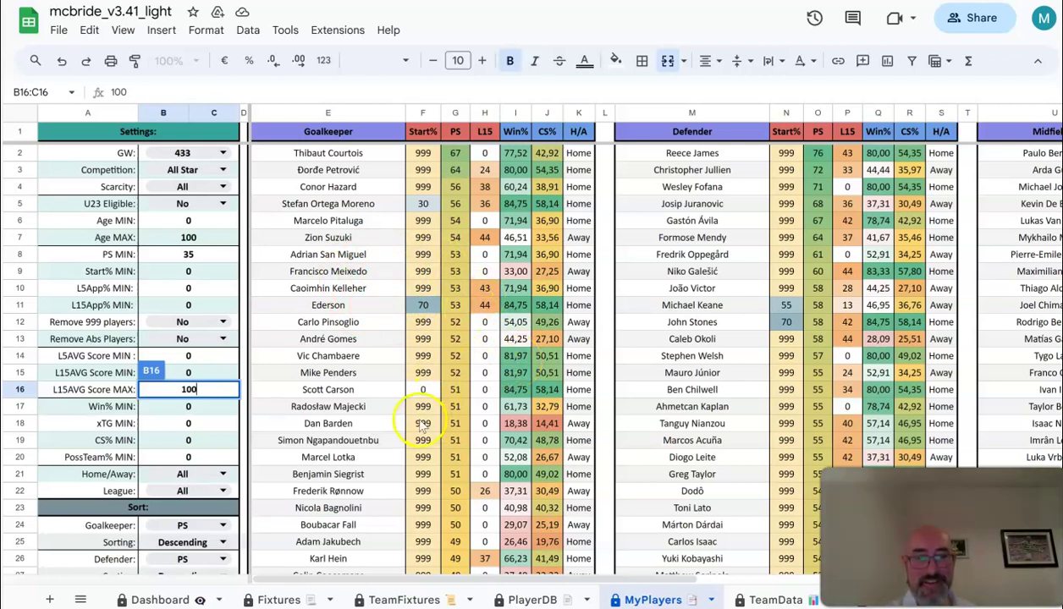
{"action": "left_click", "coordinate": [461, 579]}
{"action": "left_click_drag", "start_coordinate": [471, 579], "coordinate": [609, 575]}
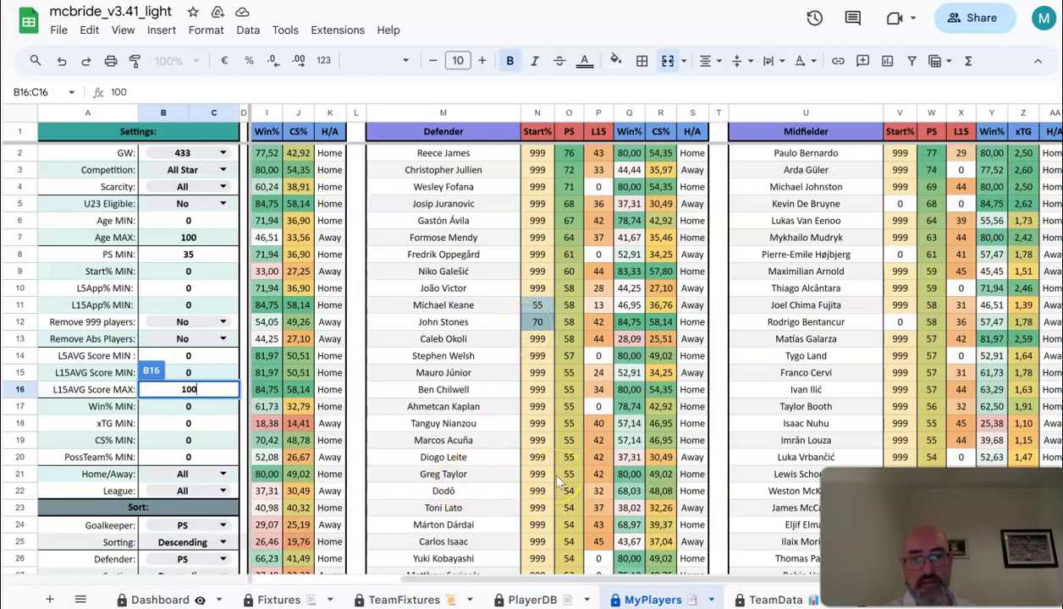
{"action": "left_click_drag", "start_coordinate": [531, 584], "coordinate": [660, 576]}
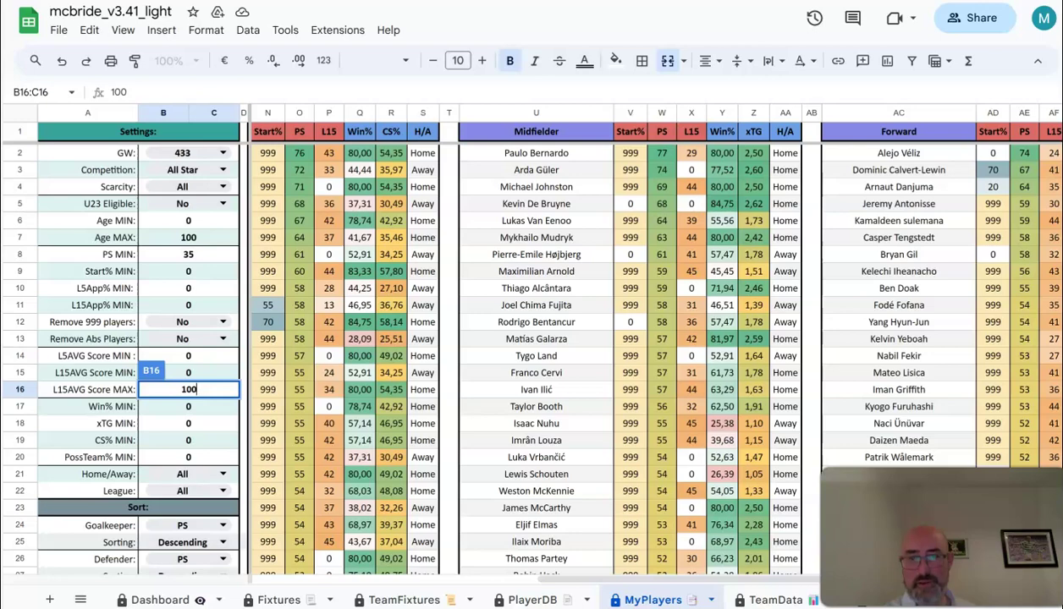
{"action": "scroll", "coordinate": [532, 356], "scroll_direction": "down", "scroll_amount": 7}
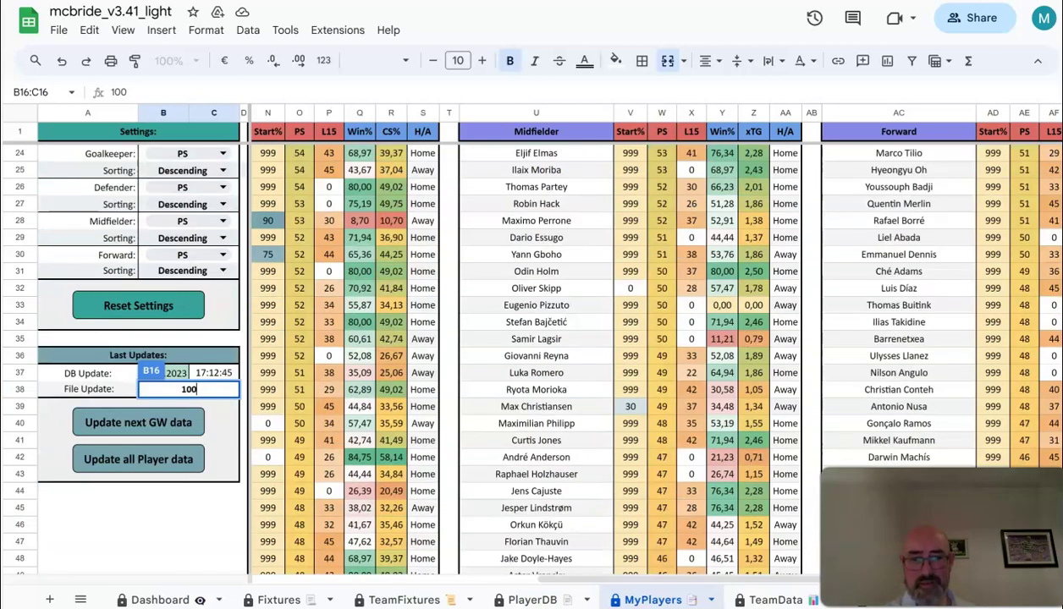
{"action": "scroll", "coordinate": [532, 356], "scroll_direction": "down", "scroll_amount": 8}
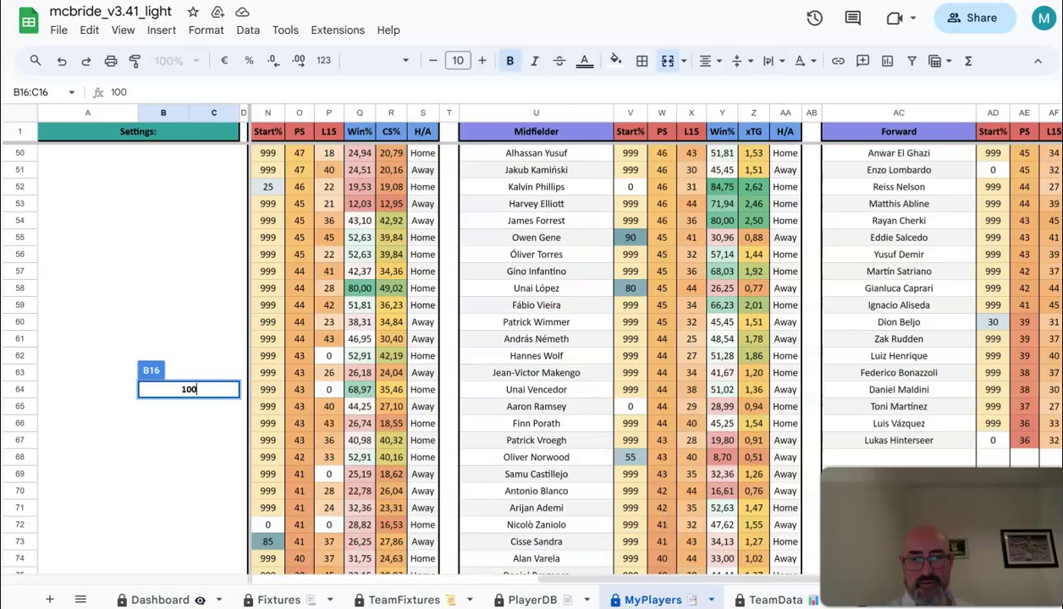
{"action": "scroll", "coordinate": [532, 355], "scroll_direction": "down", "scroll_amount": 7}
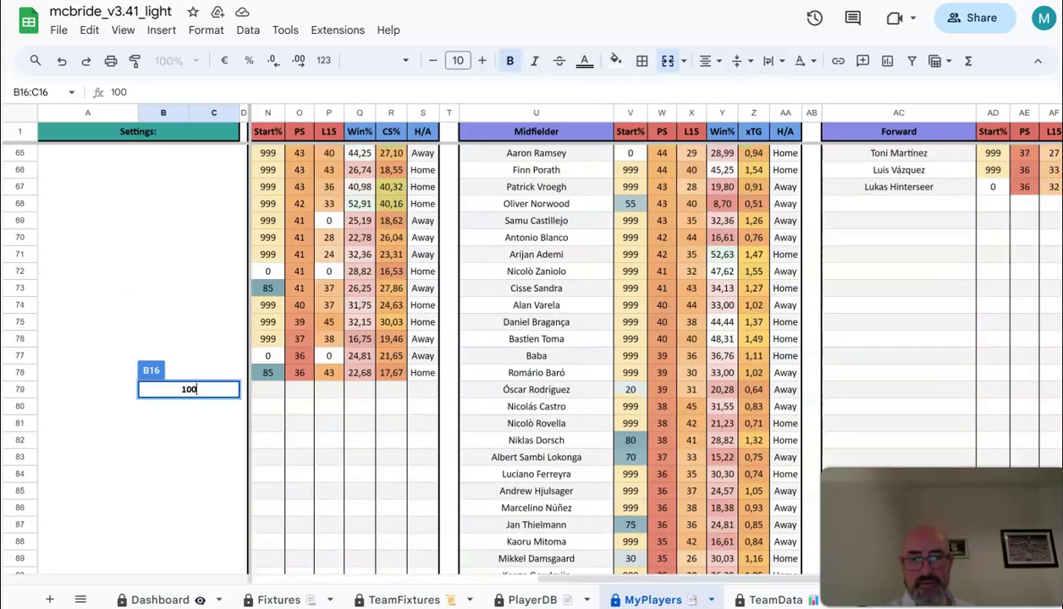
{"action": "scroll", "coordinate": [532, 356], "scroll_direction": "up", "scroll_amount": 11}
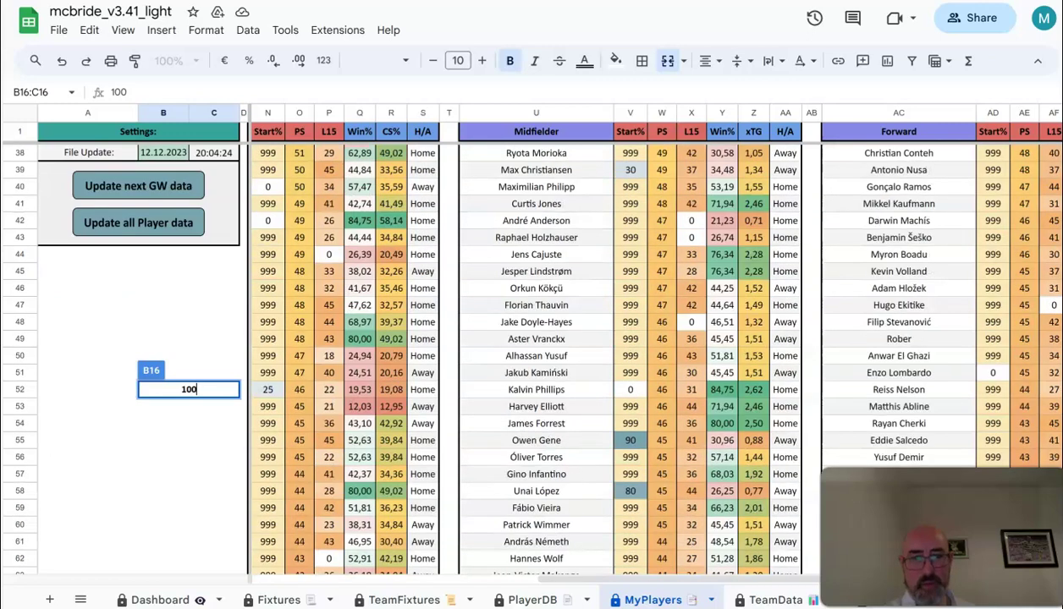
{"action": "scroll", "coordinate": [531, 355], "scroll_direction": "up", "scroll_amount": 12}
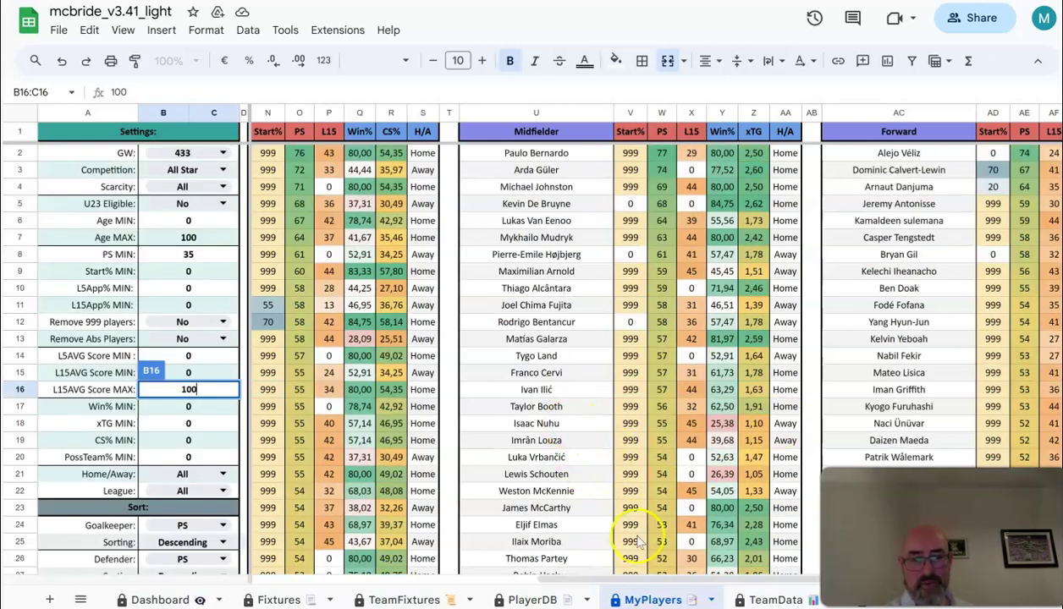
{"action": "left_click_drag", "start_coordinate": [662, 579], "coordinate": [745, 578]}
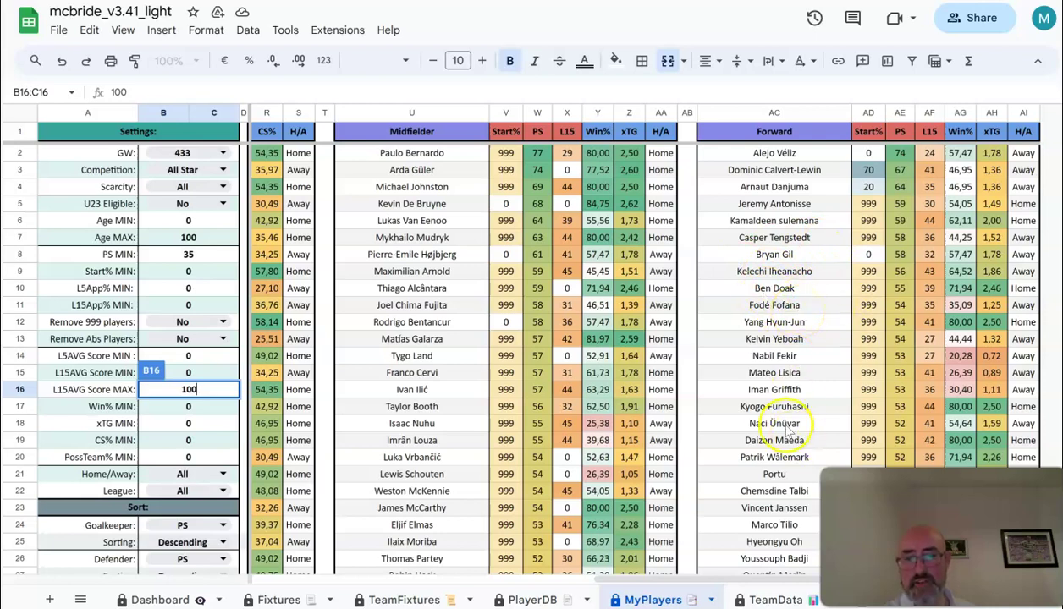
Return to the TeamFixtures sheet to view the game week 433 fixtures
{"action": "left_click", "coordinate": [406, 600]}
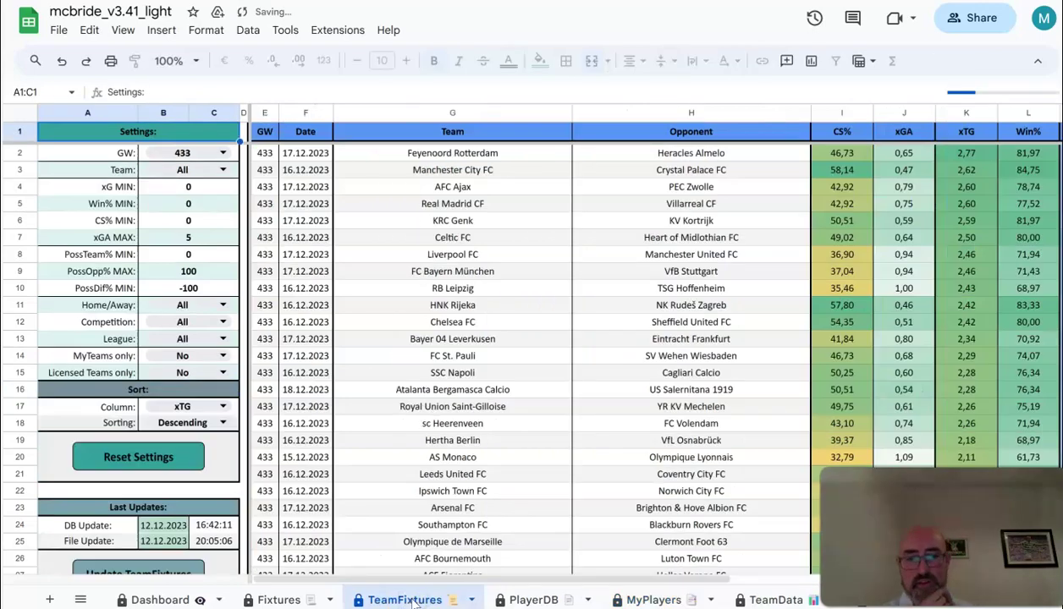